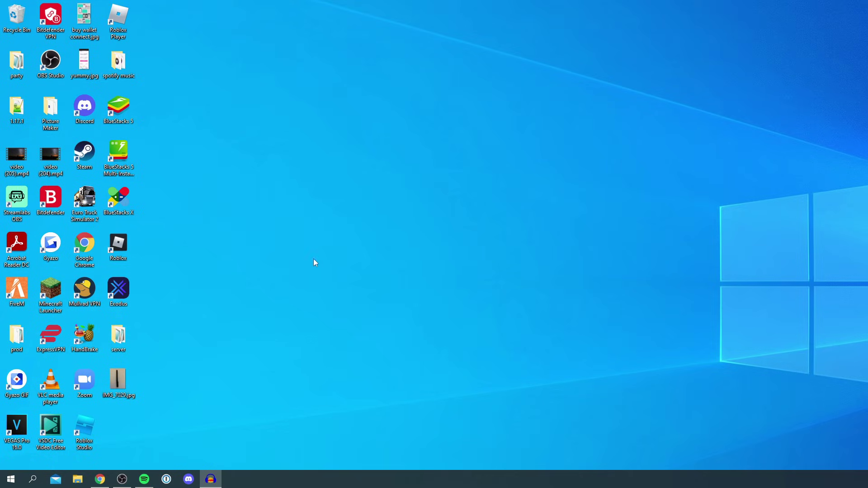
Preview the pen photo, then reach Google Docs in Chrome by searching 'google docs'.
{"action": "double_click", "coordinate": [123, 386]}
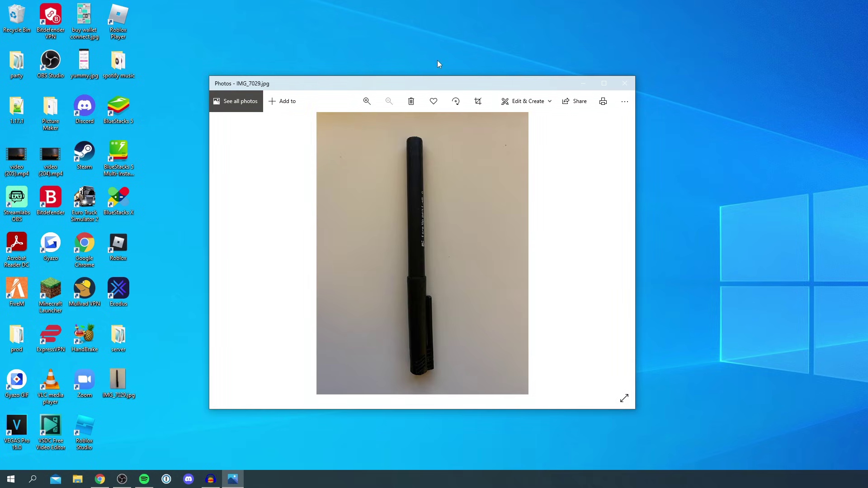
{"action": "left_click", "coordinate": [625, 82]}
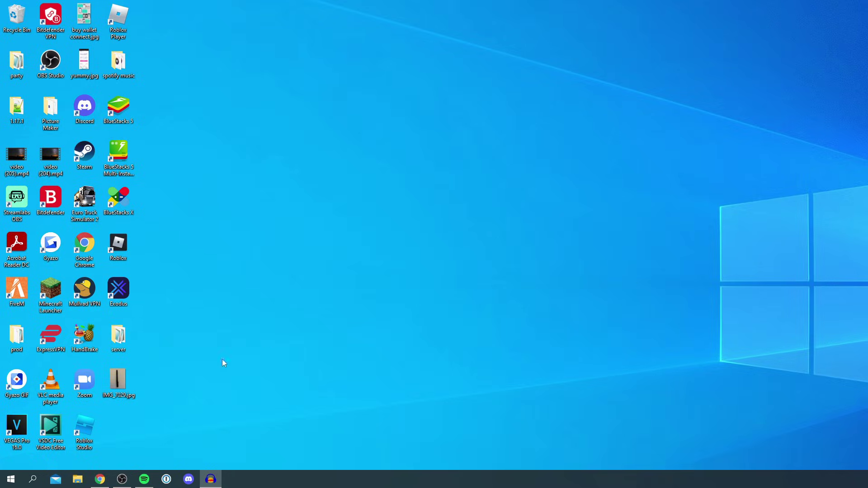
{"action": "left_click", "coordinate": [100, 480]}
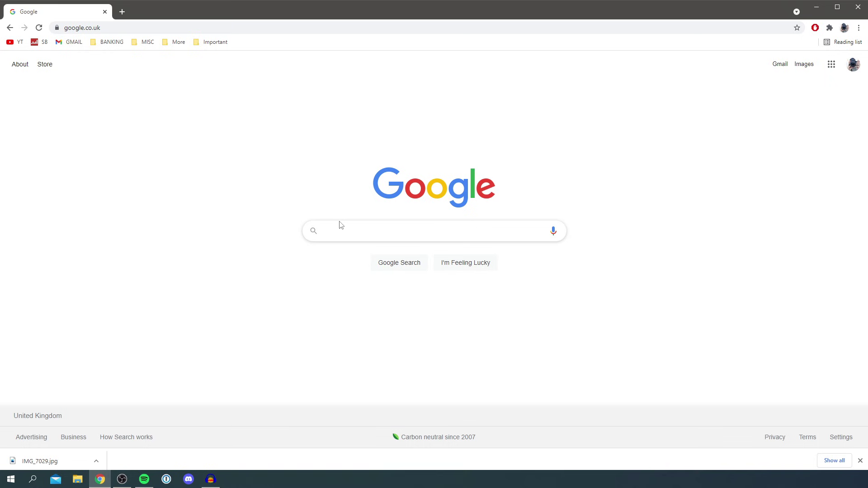
{"action": "type", "text": "google docs"}
{"action": "key", "text": "Return"}
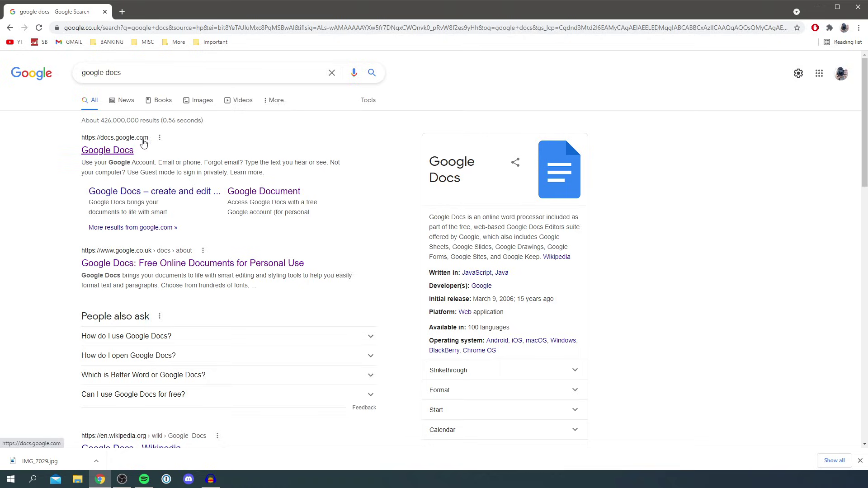
{"action": "left_click", "coordinate": [108, 150]}
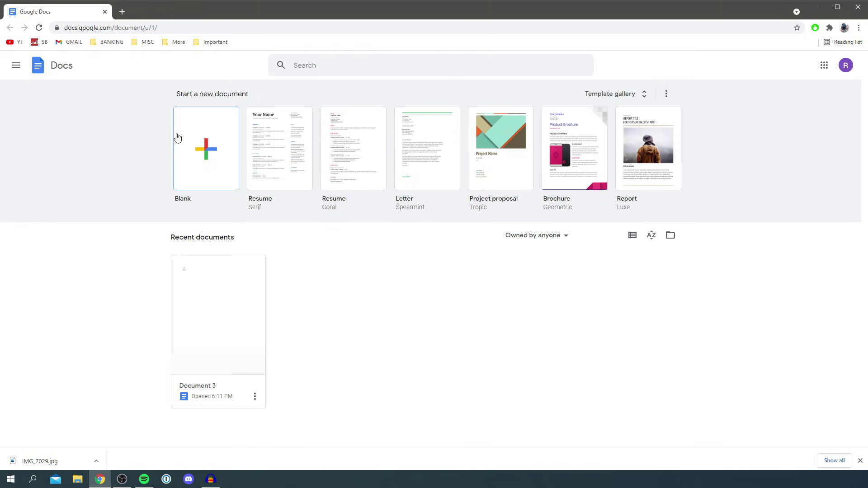
Create a blank Untitled document, dismiss the downloads bar, and shrink the browser window.
{"action": "left_click", "coordinate": [206, 147]}
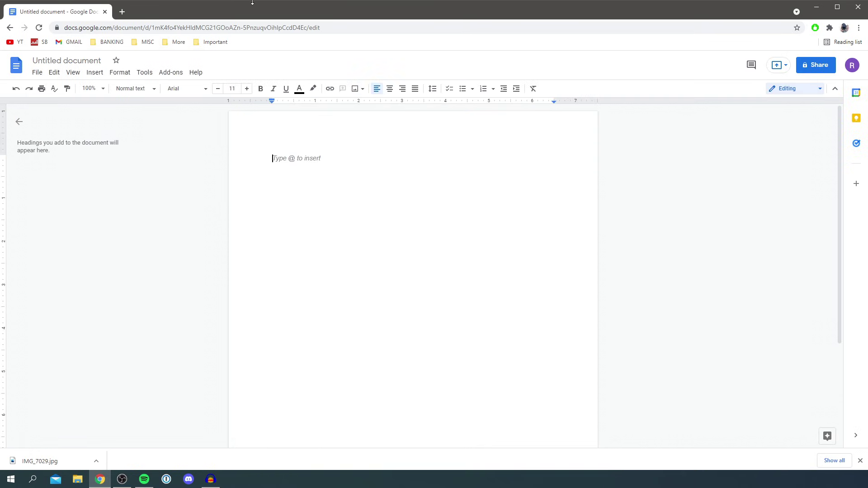
{"action": "left_click", "coordinate": [860, 460]}
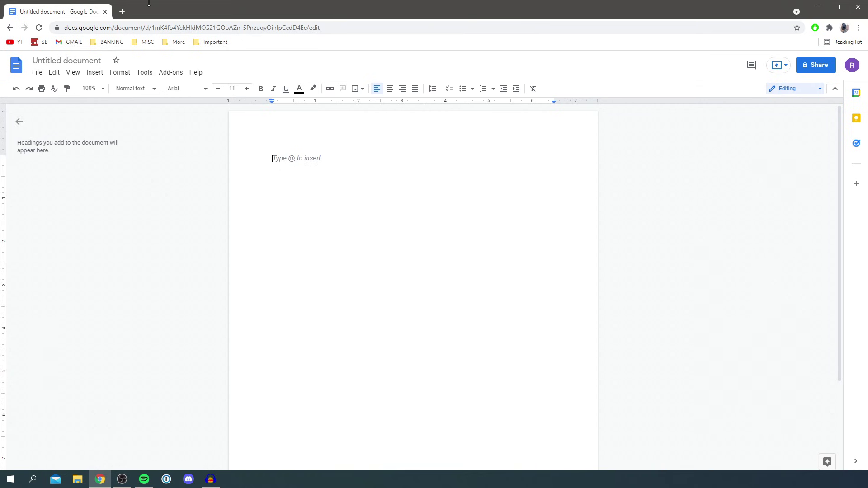
{"action": "left_click_drag", "start_coordinate": [148, 5], "coordinate": [346, 10]}
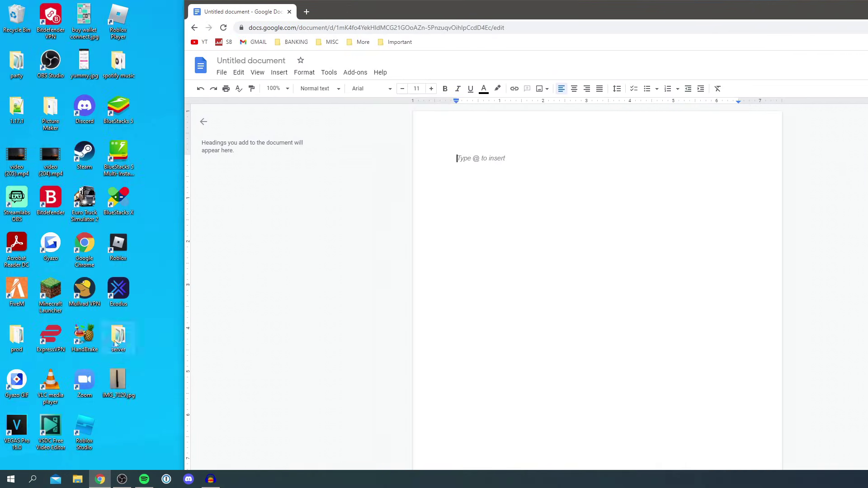
Drag the pen photo from the desktop onto the blank page, maximize the browser, and select the photo.
{"action": "left_click_drag", "start_coordinate": [119, 384], "coordinate": [126, 377]}
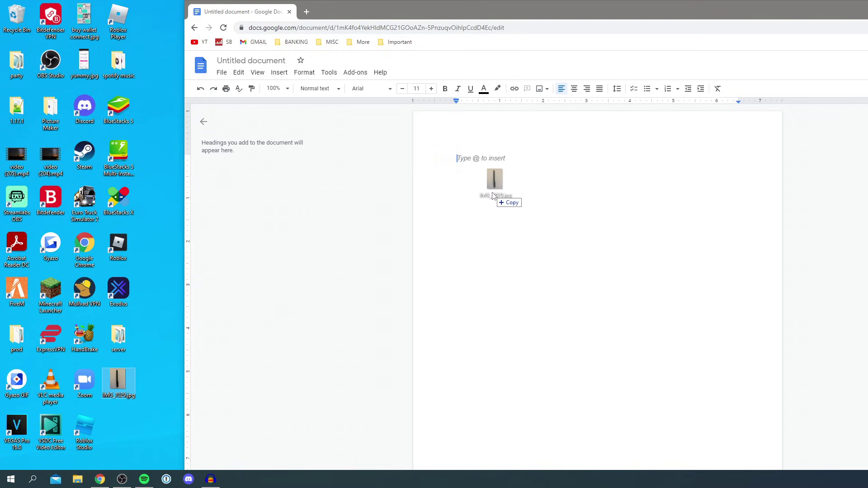
{"action": "left_click_drag", "start_coordinate": [124, 377], "coordinate": [525, 193]}
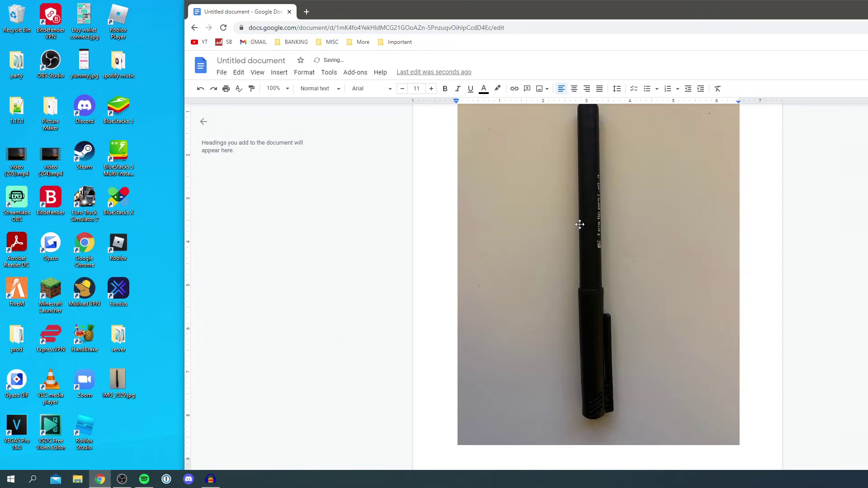
{"action": "scroll", "coordinate": [582, 225], "scroll_direction": "up", "scroll_amount": 2}
{"action": "scroll", "coordinate": [580, 143], "scroll_direction": "down", "scroll_amount": 3}
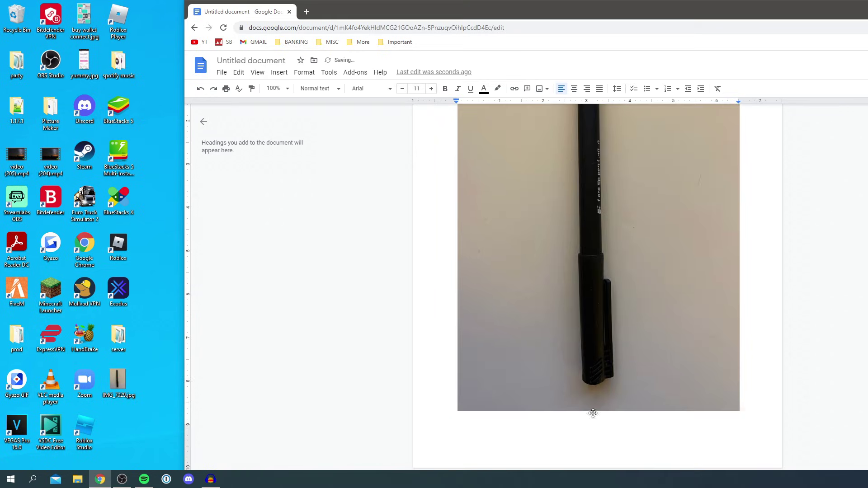
{"action": "left_click_drag", "start_coordinate": [502, 18], "coordinate": [316, 2]}
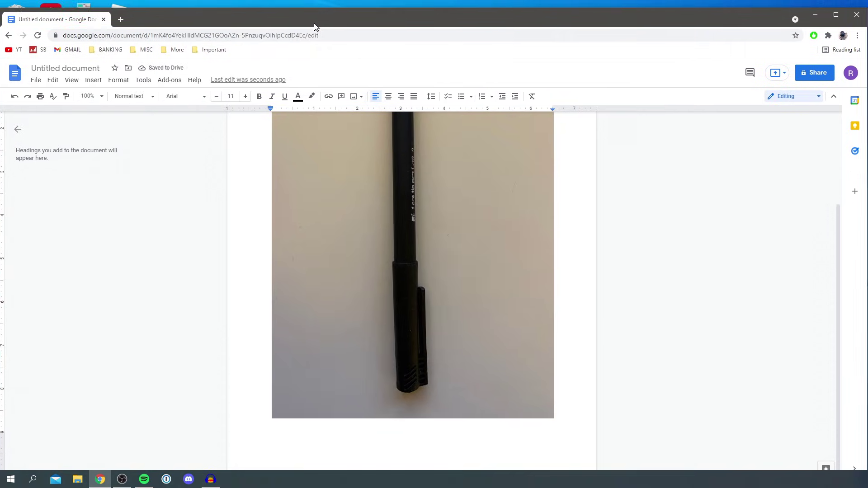
{"action": "left_click", "coordinate": [520, 379]}
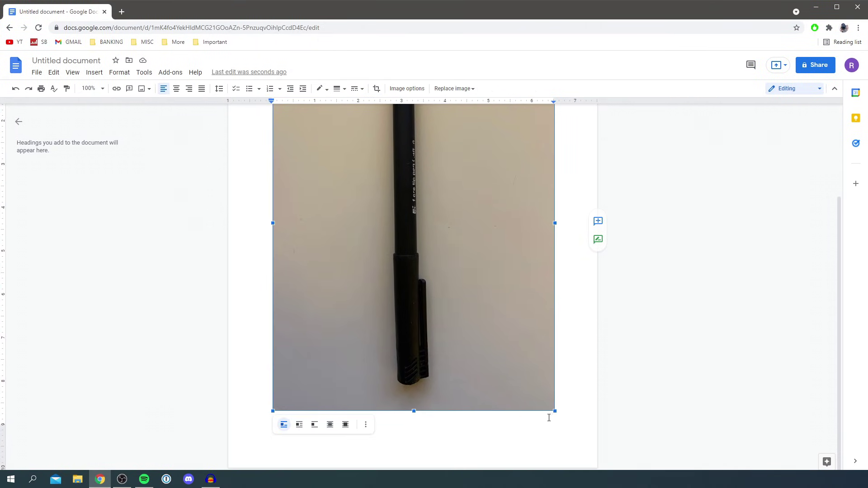
{"action": "left_click_drag", "start_coordinate": [555, 408], "coordinate": [574, 426]}
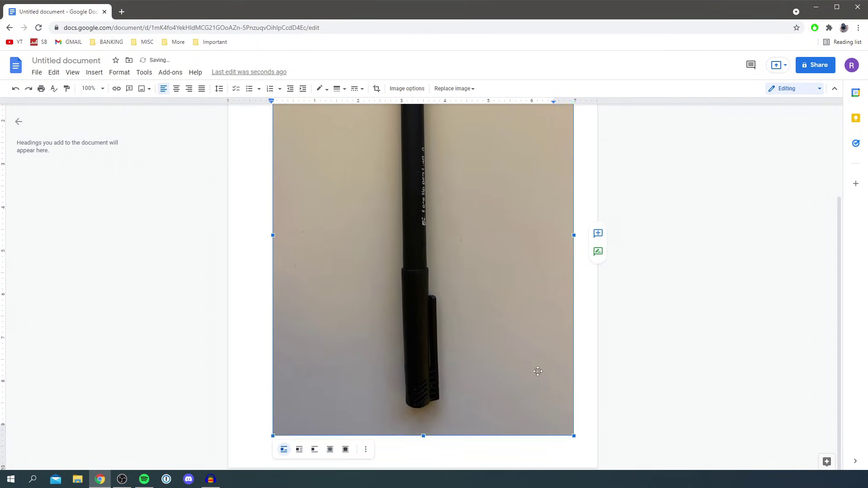
{"action": "scroll", "coordinate": [448, 304], "scroll_direction": "up", "scroll_amount": 3}
{"action": "left_click_drag", "start_coordinate": [274, 158], "coordinate": [261, 144]}
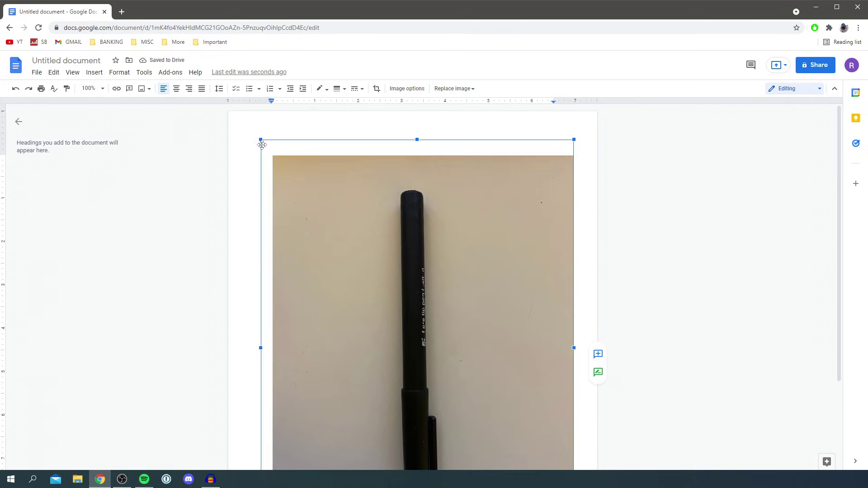
{"action": "scroll", "coordinate": [419, 227], "scroll_direction": "down", "scroll_amount": 3}
{"action": "scroll", "coordinate": [419, 228], "scroll_direction": "down", "scroll_amount": 1}
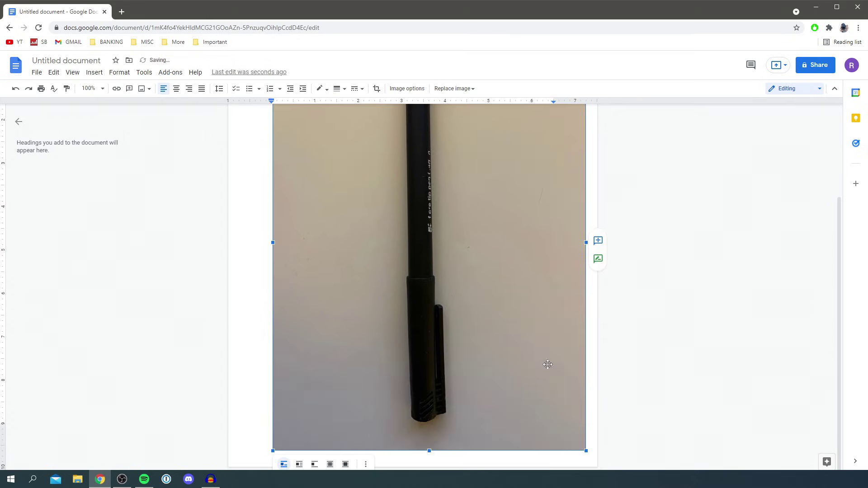
{"action": "left_click_drag", "start_coordinate": [587, 451], "coordinate": [582, 444]}
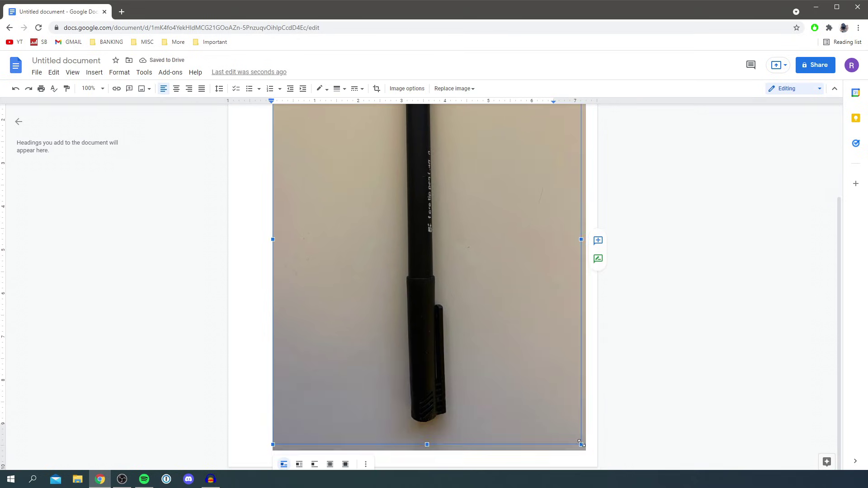
{"action": "scroll", "coordinate": [296, 198], "scroll_direction": "up", "scroll_amount": 1}
{"action": "scroll", "coordinate": [296, 198], "scroll_direction": "up", "scroll_amount": 3}
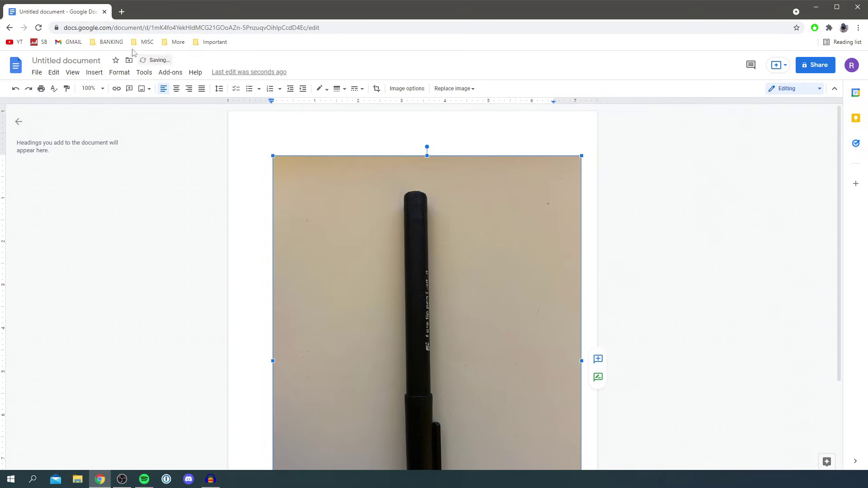
{"action": "left_click", "coordinate": [36, 72]}
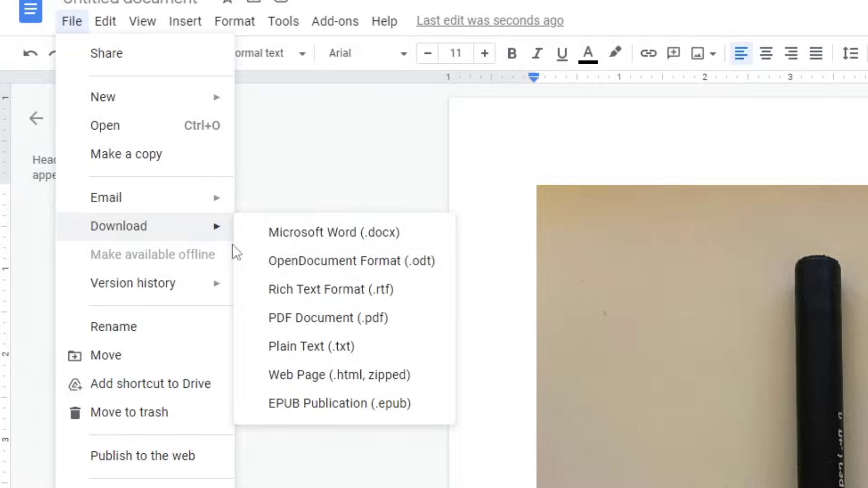
{"action": "mouse_move", "coordinate": [118, 226]}
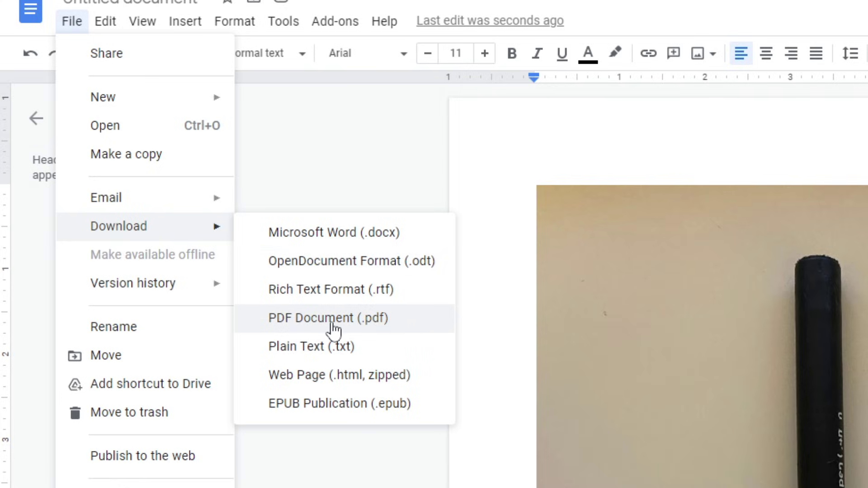
Download the document as PDF Document (.pdf).
{"action": "left_click", "coordinate": [364, 324]}
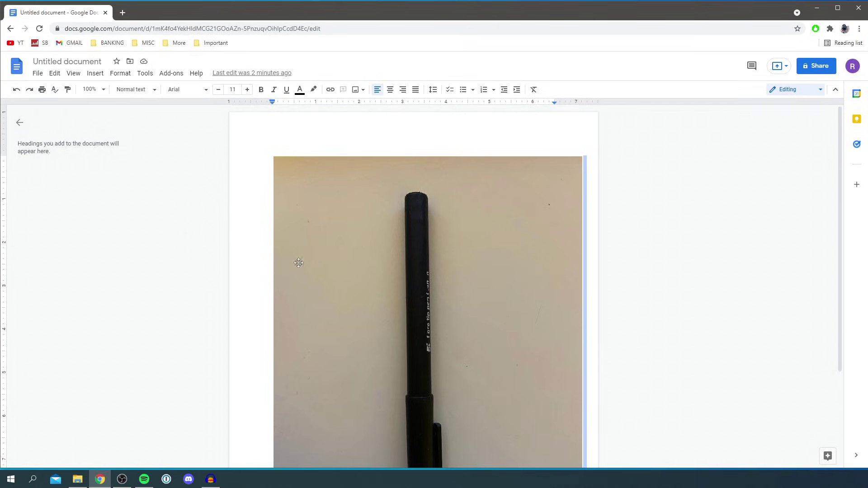
Drag Untitled document.pdf from File Explorer's Downloads folder onto the desktop, minimizing Chrome.
{"action": "left_click", "coordinate": [859, 29]}
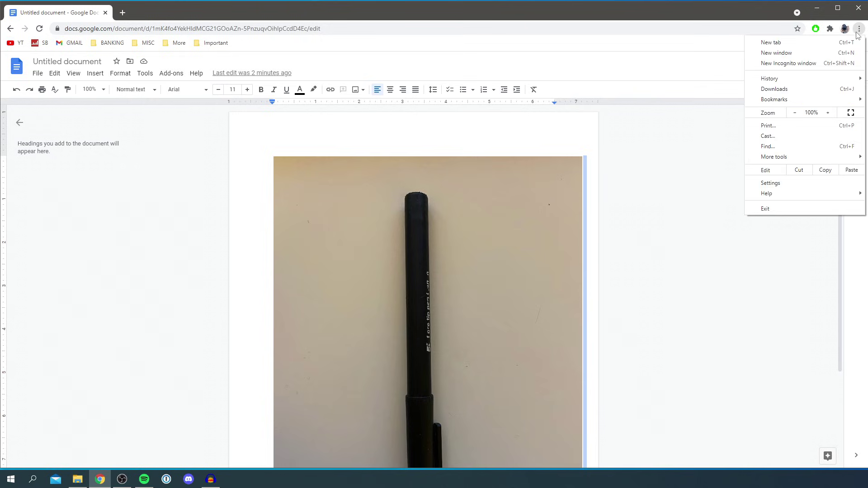
{"action": "scroll", "coordinate": [644, 190], "scroll_direction": "down", "scroll_amount": 3}
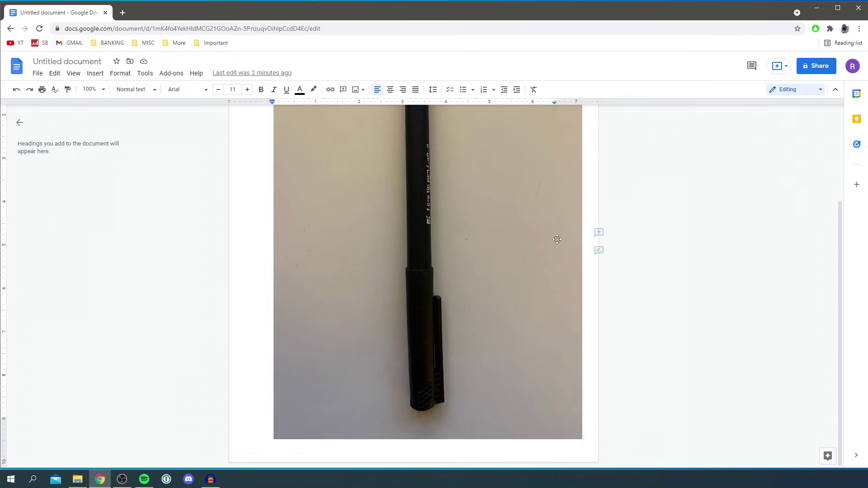
{"action": "left_click", "coordinate": [77, 479]}
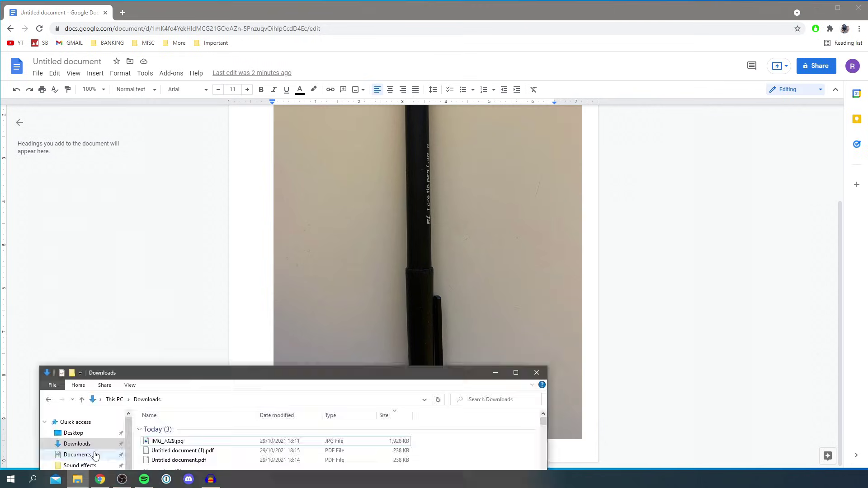
{"action": "left_click", "coordinate": [179, 459]}
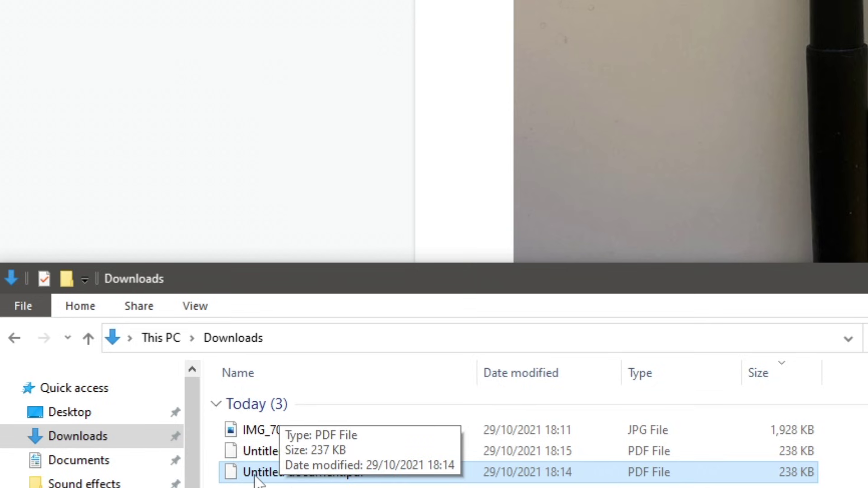
{"action": "left_click_drag", "start_coordinate": [260, 479], "coordinate": [834, 211]}
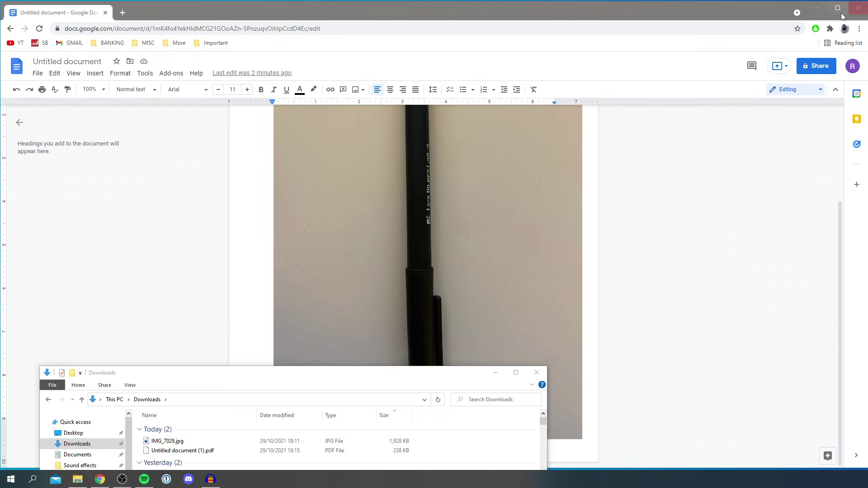
{"action": "left_click", "coordinate": [819, 9]}
{"action": "left_click_drag", "start_coordinate": [183, 451], "coordinate": [152, 117]}
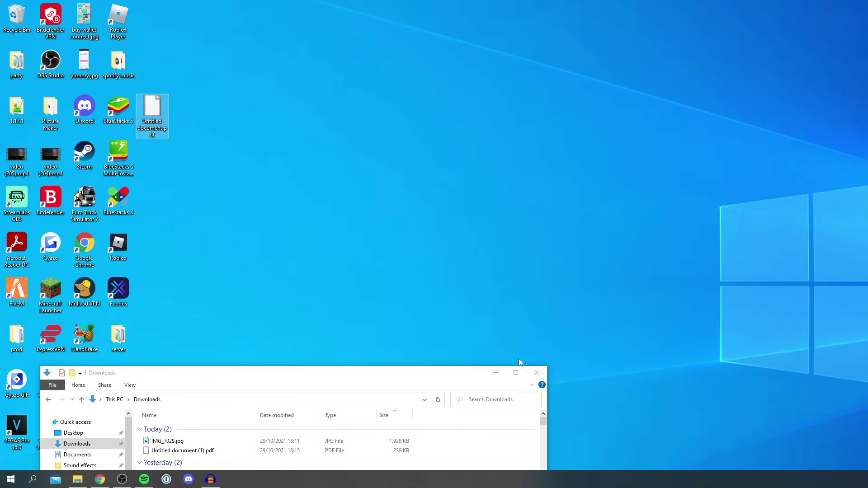
Close File Explorer and open the desktop PDF with Google Chrome.
{"action": "left_click", "coordinate": [537, 373]}
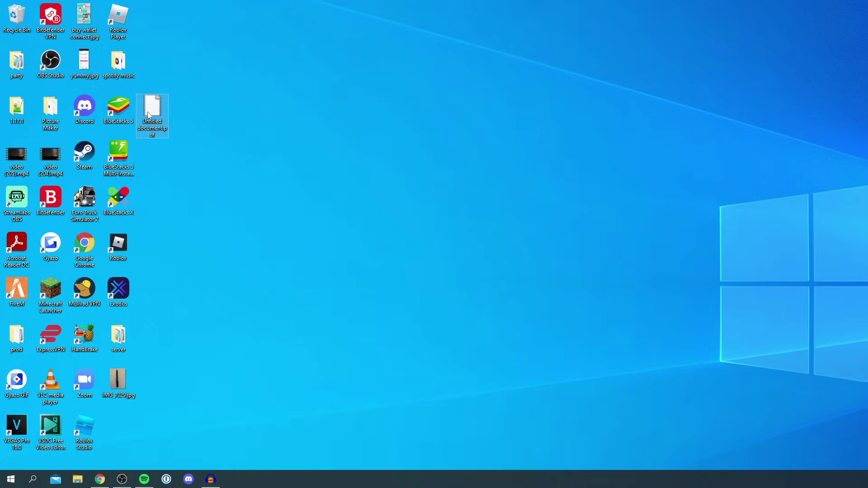
{"action": "right_click", "coordinate": [152, 122]}
{"action": "mouse_move", "coordinate": [184, 271]}
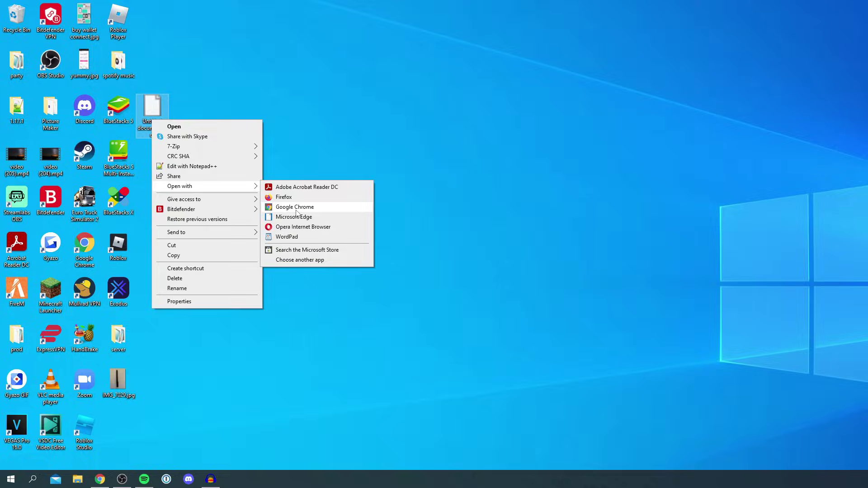
{"action": "left_click", "coordinate": [294, 206]}
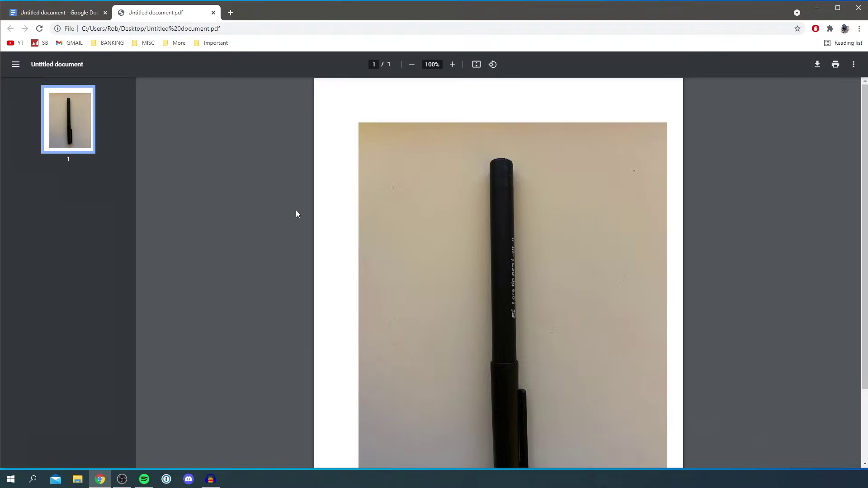
{"action": "scroll", "coordinate": [473, 211], "scroll_direction": "down", "scroll_amount": 2}
{"action": "scroll", "coordinate": [455, 207], "scroll_direction": "up", "scroll_amount": 2}
Minimize Chrome and click the desktop PDF's name to start renaming it.
{"action": "left_click", "coordinate": [817, 9]}
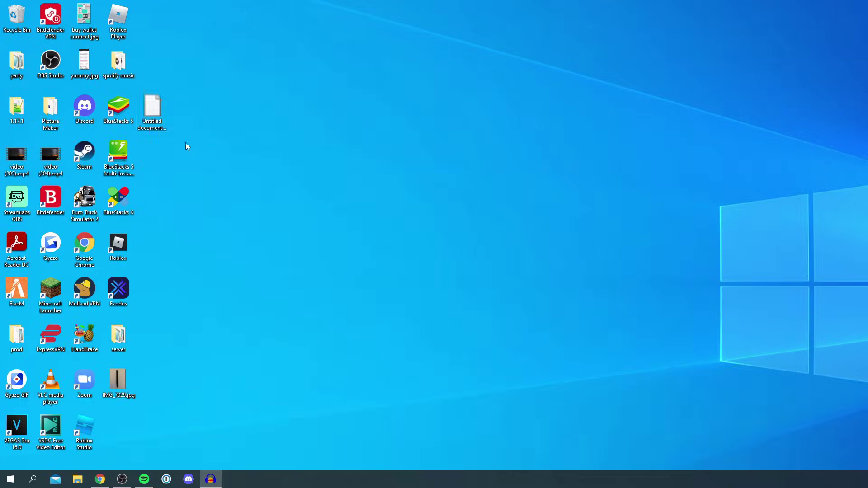
{"action": "left_click", "coordinate": [152, 125]}
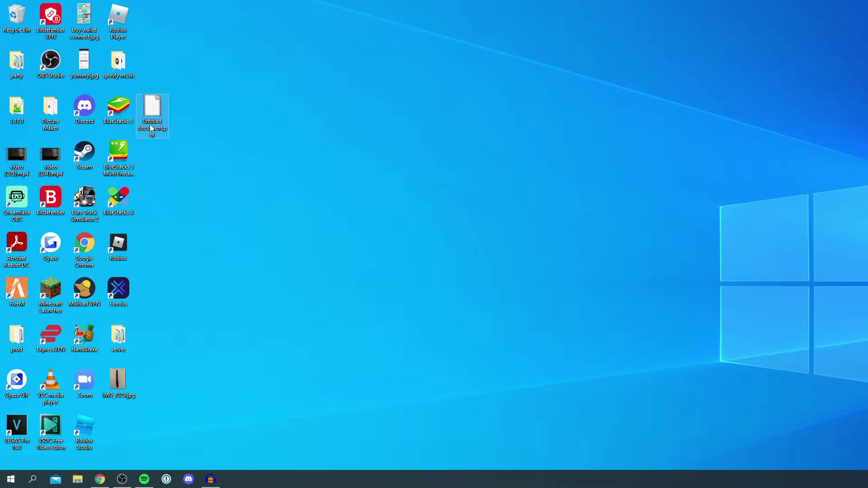